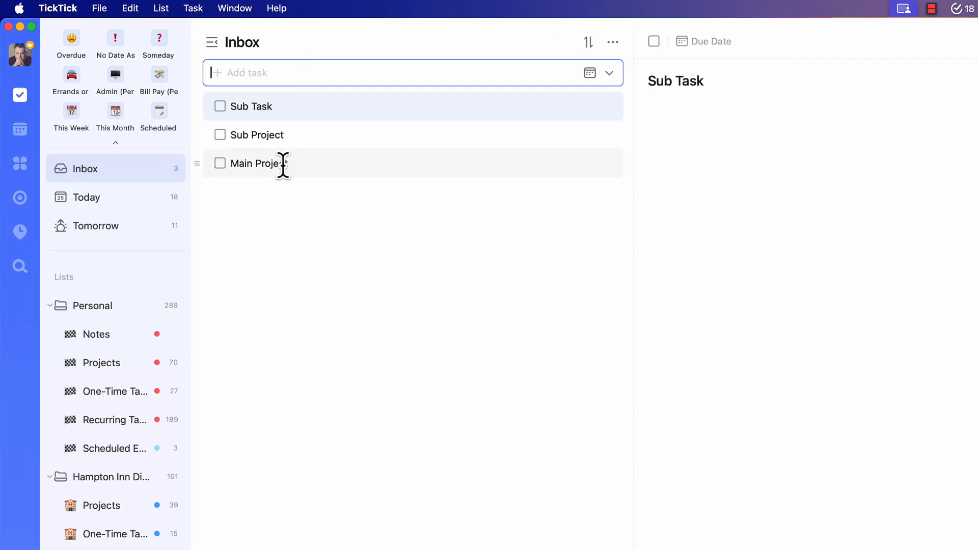
- Nest Sub Project under Main Project, and Sub Task under Sub Project, in the Inbox
{"action": "left_click", "coordinate": [312, 165]}
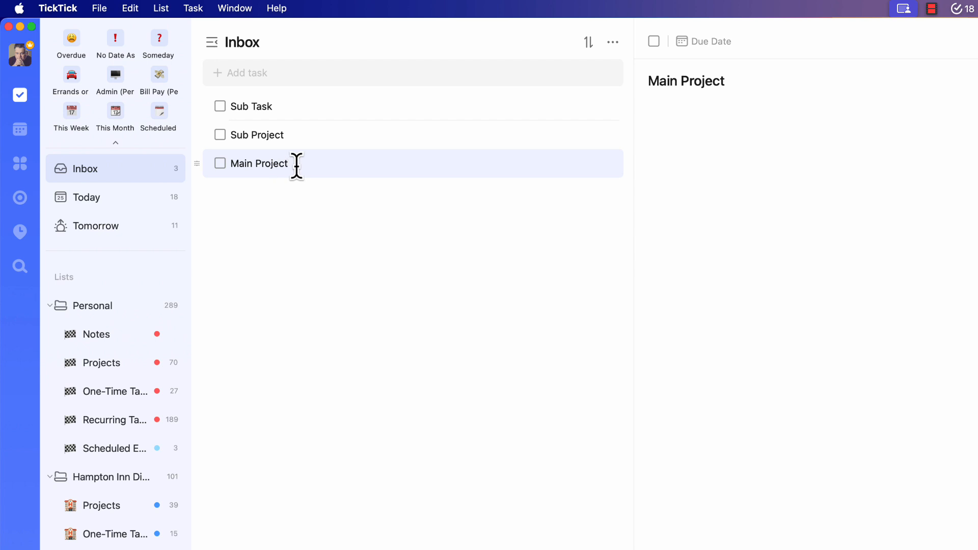
{"action": "left_click", "coordinate": [303, 134]}
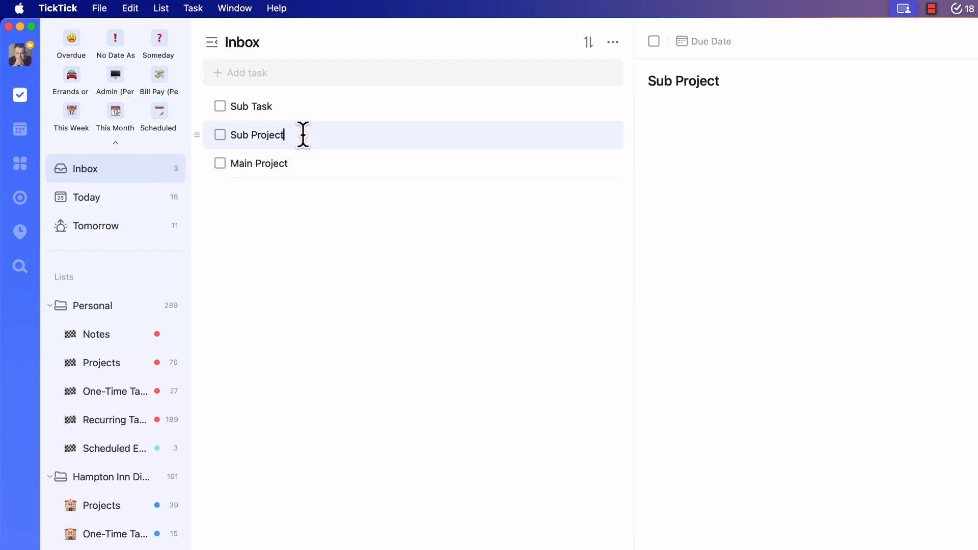
{"action": "left_click", "coordinate": [308, 104]}
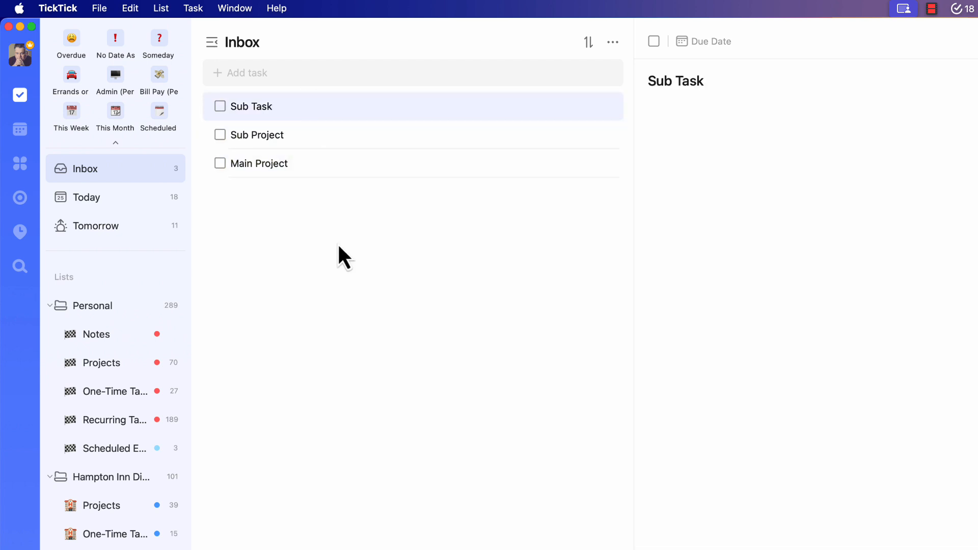
{"action": "left_click_drag", "start_coordinate": [197, 135], "coordinate": [247, 158]}
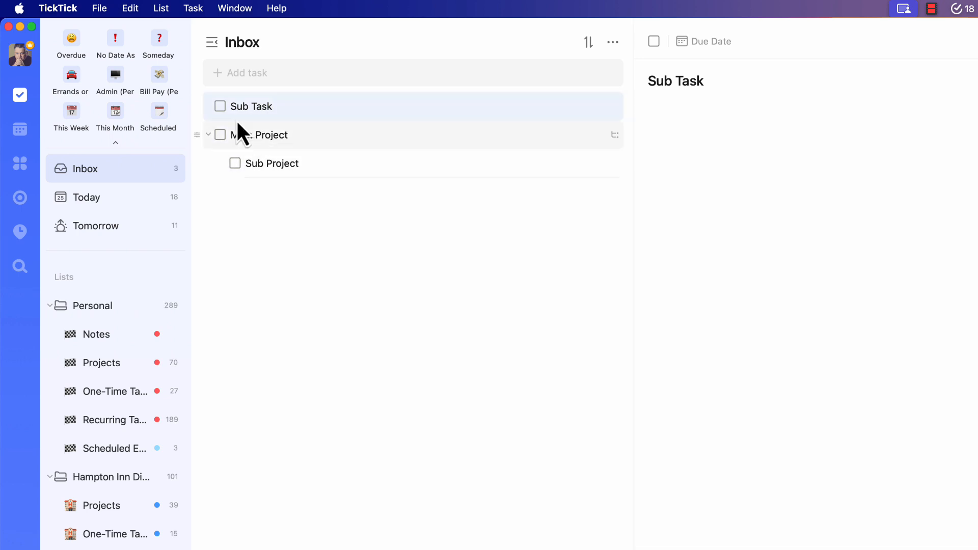
{"action": "left_click_drag", "start_coordinate": [197, 106], "coordinate": [265, 168]}
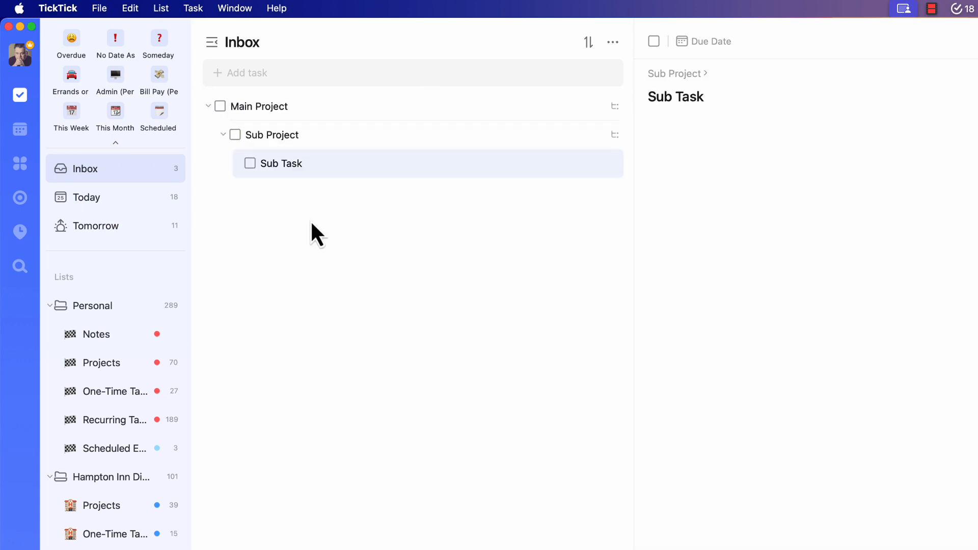
- Open Main Project, Sub Project and Sub Task in turn to examine each level's details and its place in the hierarchy
{"action": "left_click", "coordinate": [270, 105]}
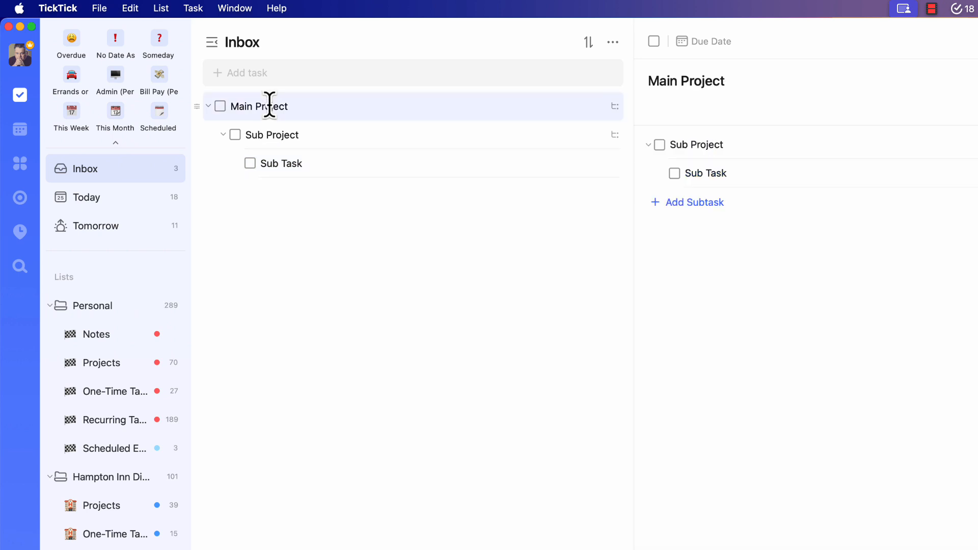
{"action": "left_click", "coordinate": [257, 132]}
{"action": "left_click", "coordinate": [279, 165]}
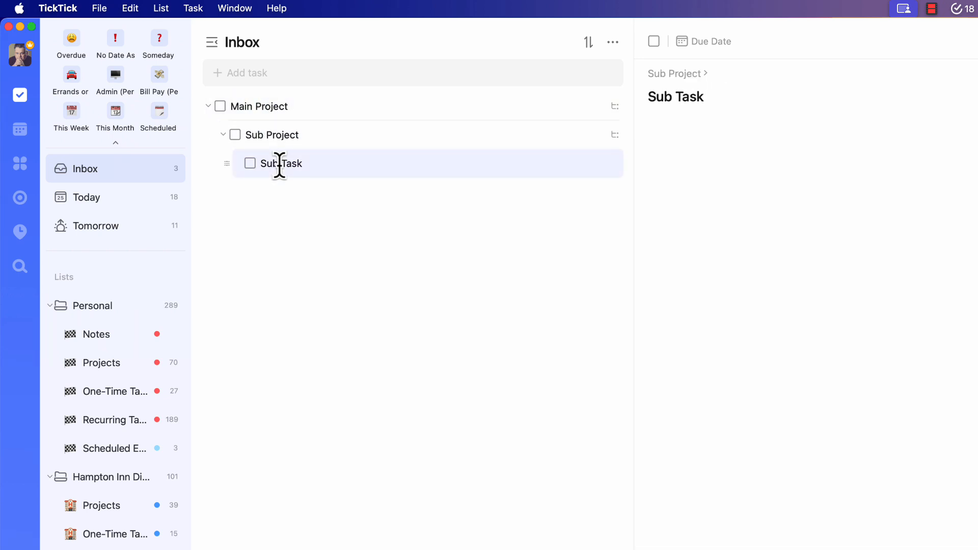
{"action": "left_click", "coordinate": [273, 135]}
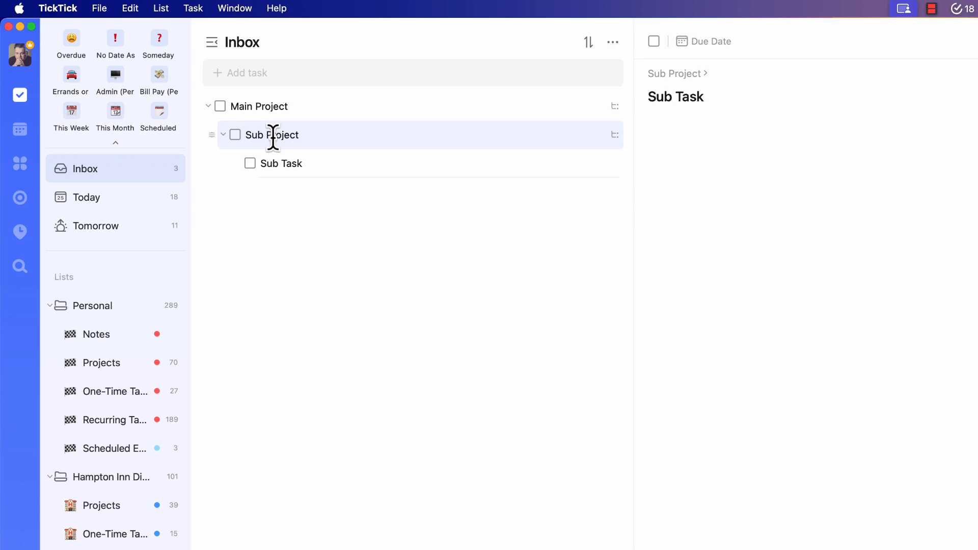
{"action": "left_click", "coordinate": [285, 166]}
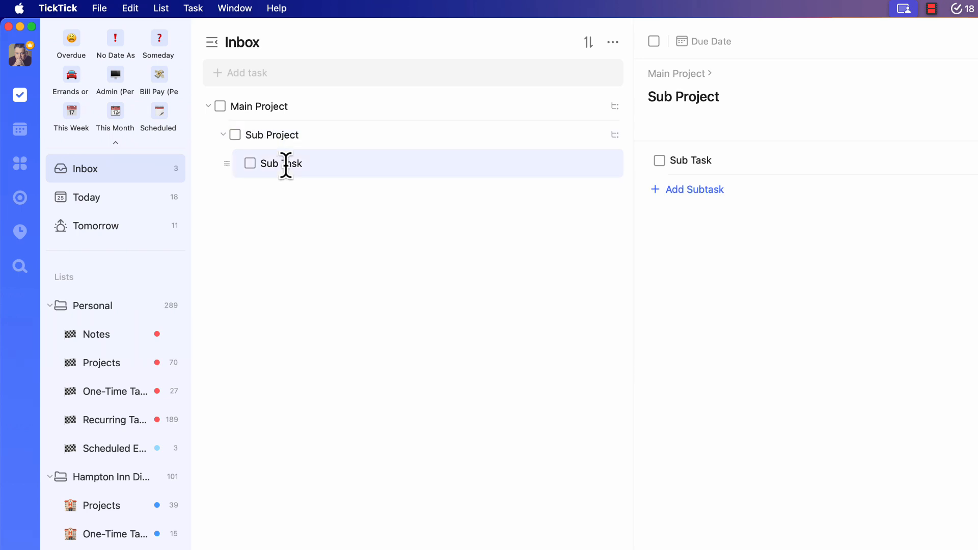
{"action": "left_click", "coordinate": [270, 106]}
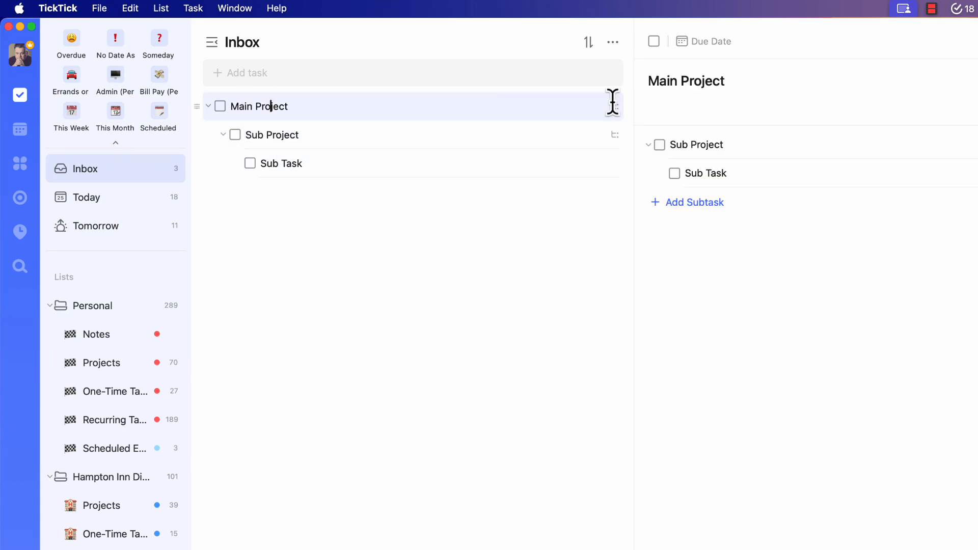
{"action": "left_click", "coordinate": [691, 144]}
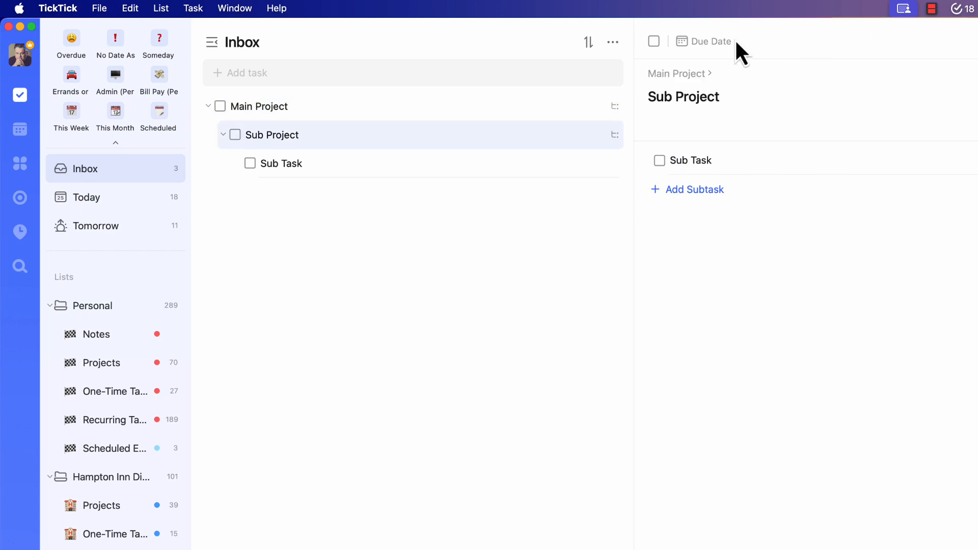
{"action": "left_click", "coordinate": [295, 163]}
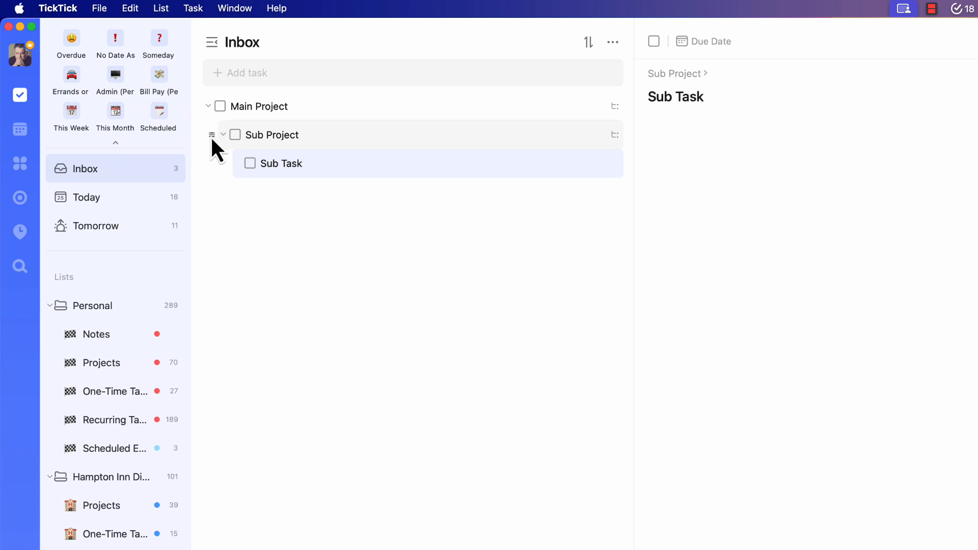
- Collapse Main Project and delete it from the Inbox together with its nested items
{"action": "left_click_drag", "start_coordinate": [209, 136], "coordinate": [211, 113]}
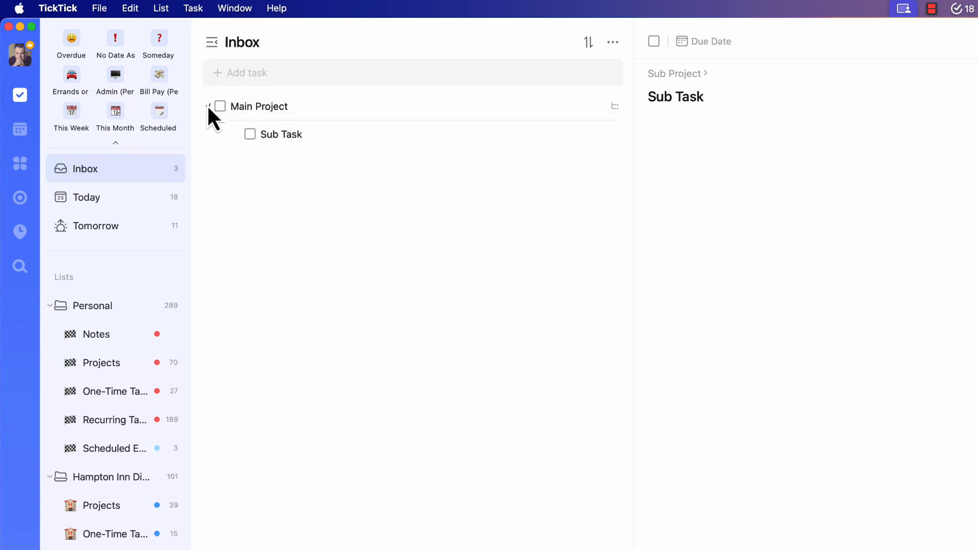
{"action": "left_click", "coordinate": [208, 105]}
{"action": "left_click", "coordinate": [242, 64]}
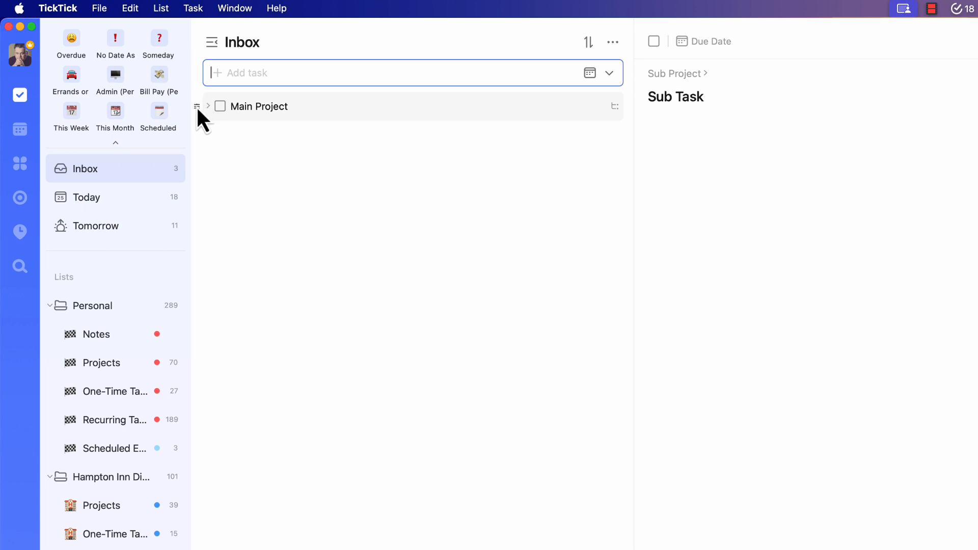
{"action": "left_click", "coordinate": [197, 105]}
{"action": "right_click", "coordinate": [197, 106]}
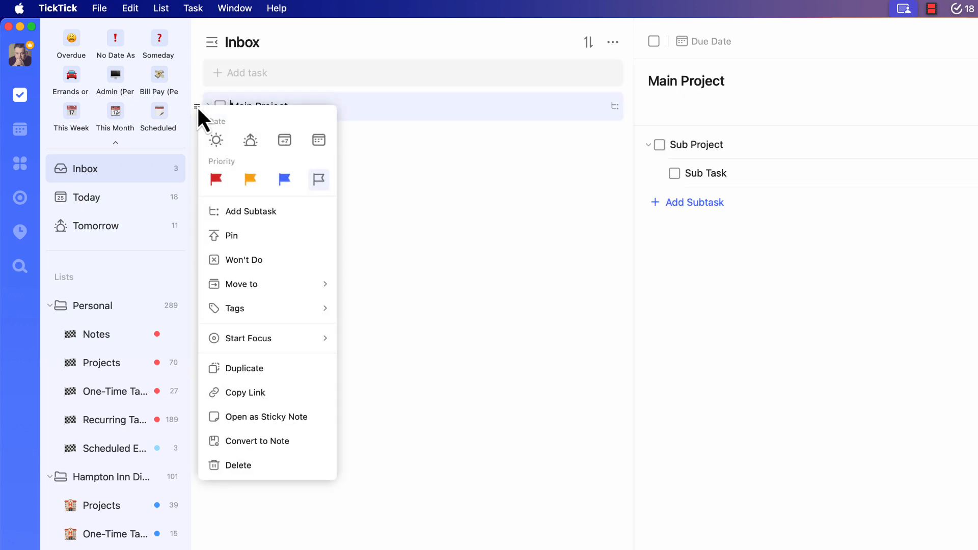
{"action": "left_click", "coordinate": [255, 464]}
- Add three Inbox tasks titled "Renovate House", "Renovate Bathroom" and "Renovate Basement"
{"action": "left_click", "coordinate": [286, 72]}
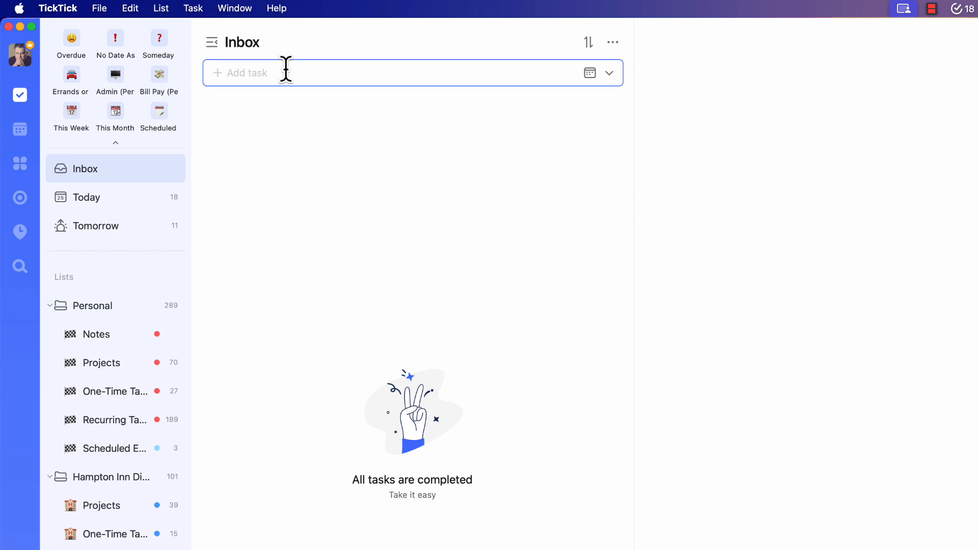
{"action": "type", "text": "Renovate House"}
{"action": "key", "text": "Return"}
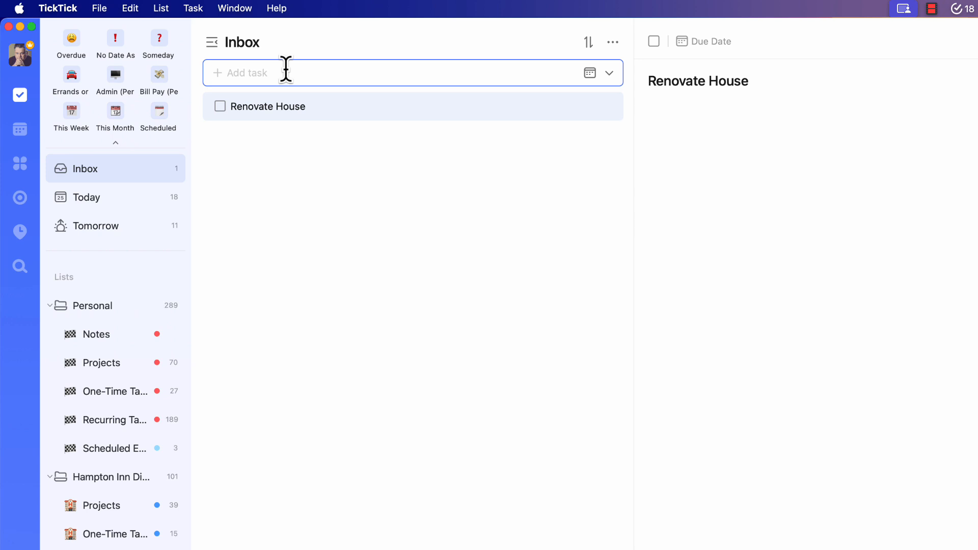
{"action": "type", "text": "Renovate Bathroom"}
{"action": "key", "text": "Return"}
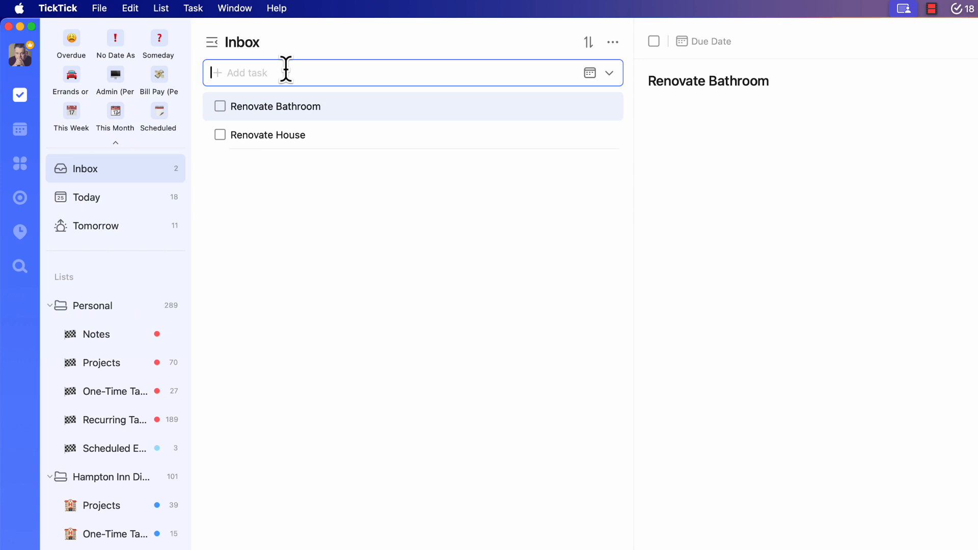
{"action": "type", "text": "Renovate Basement"}
{"action": "key", "text": "Return"}
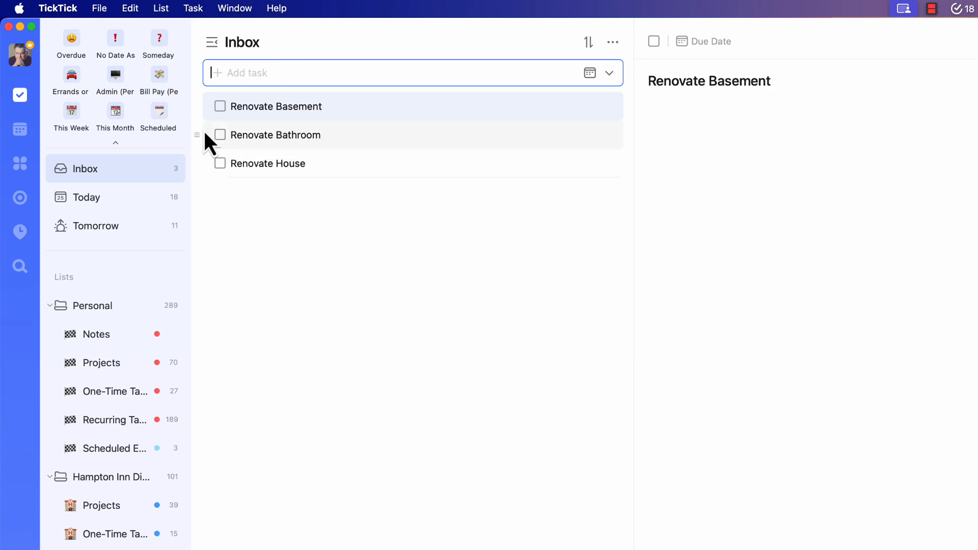
- Nest Renovate Bathroom and Renovate Basement as subtasks directly under Renovate House
{"action": "left_click_drag", "start_coordinate": [196, 106], "coordinate": [245, 176]}
{"action": "left_click_drag", "start_coordinate": [192, 104], "coordinate": [225, 176]}
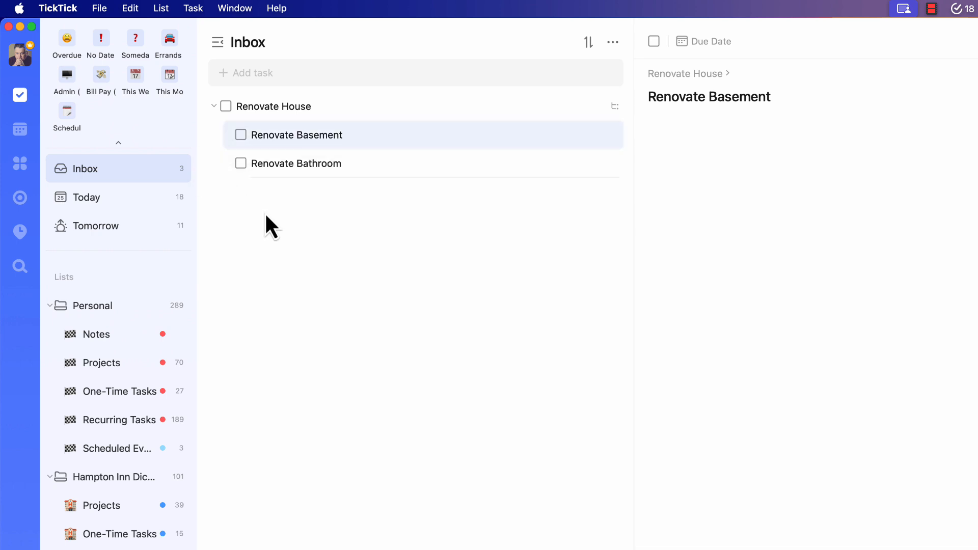
{"action": "left_click", "coordinate": [279, 135]}
{"action": "left_click", "coordinate": [268, 162]}
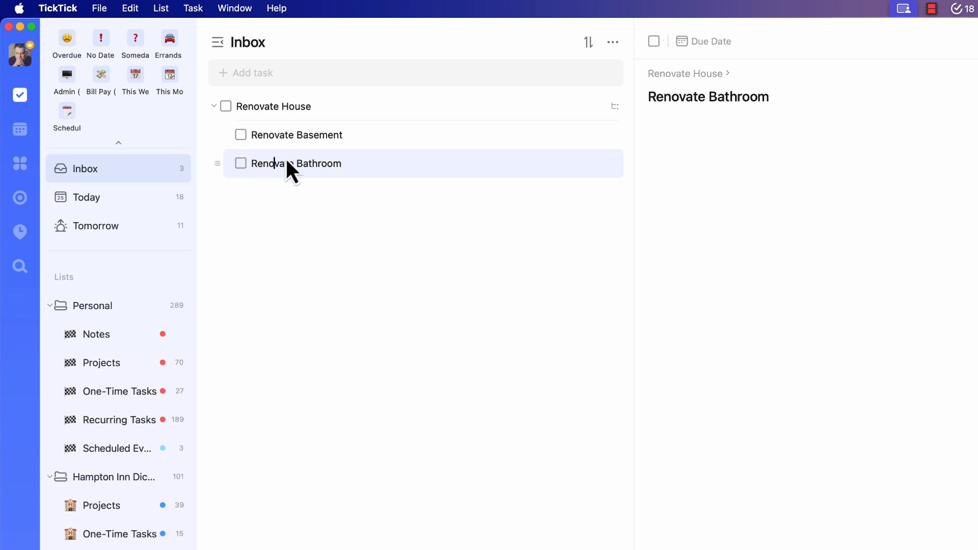
- Add a "Change Bathtub" subtask after Renovate Bathroom, followed by a blank subtask at the same level
{"action": "left_click", "coordinate": [356, 164]}
{"action": "key", "text": "Return"}
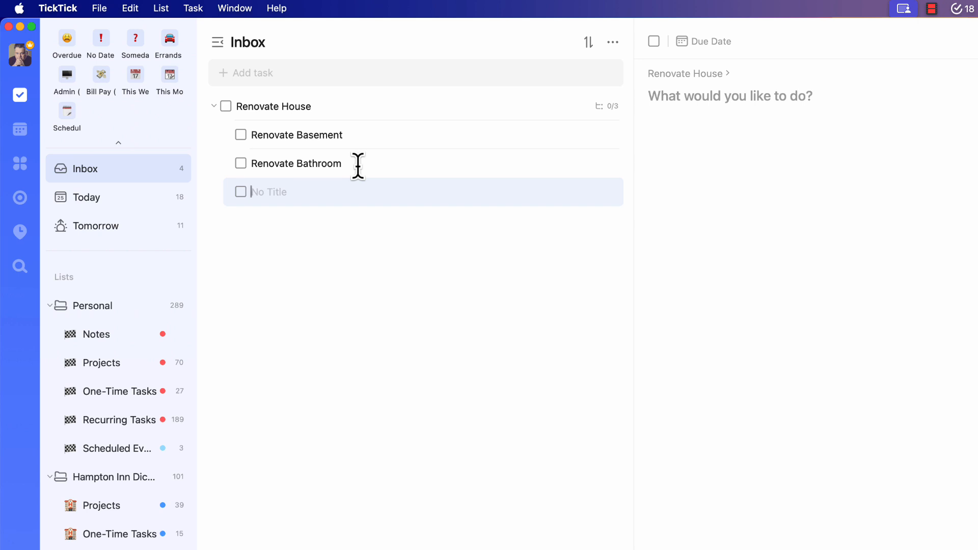
{"action": "type", "text": "Change"}
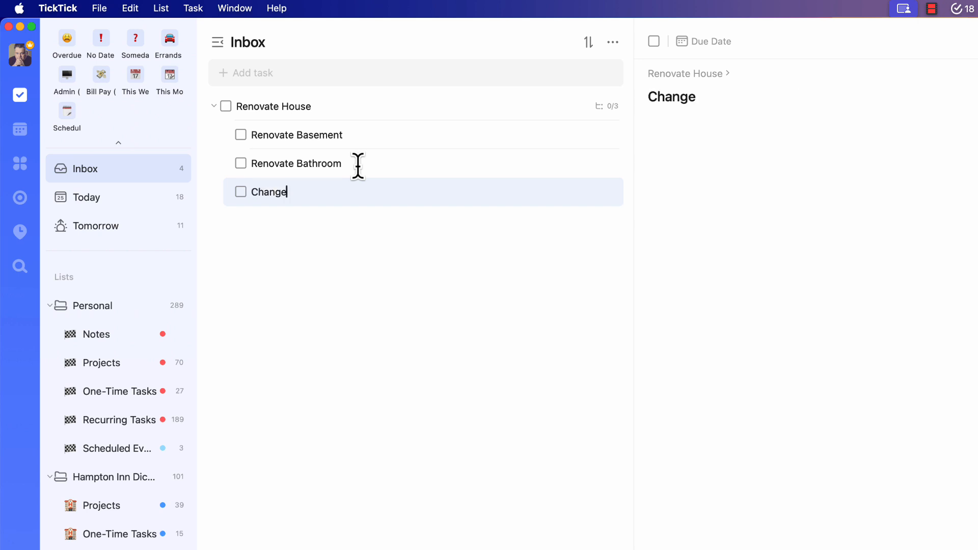
{"action": "type", "text": " Bathtub"}
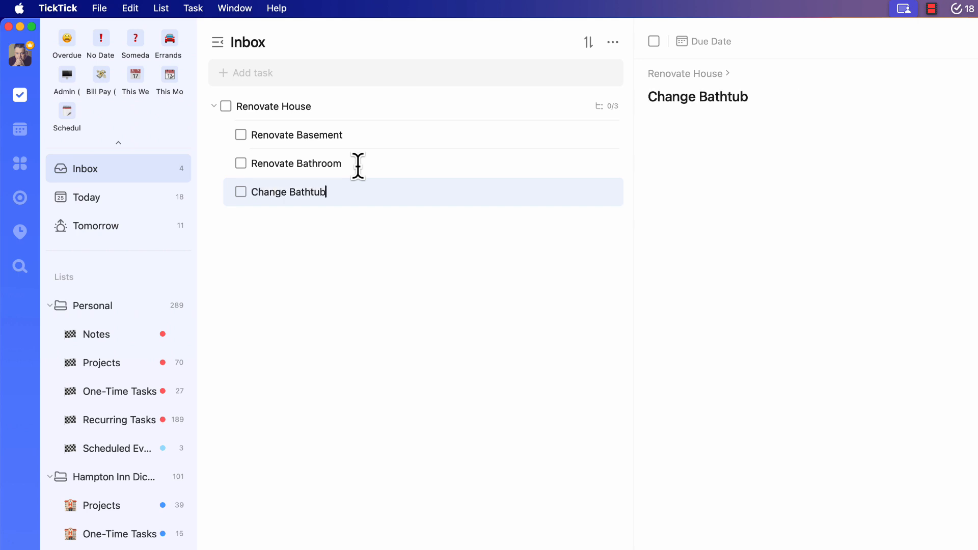
{"action": "key", "text": "Return"}
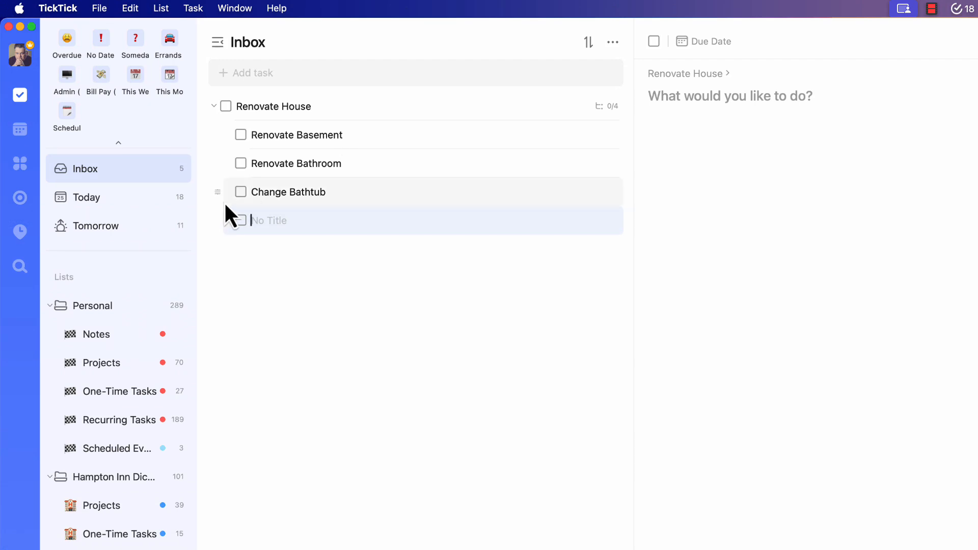
- Nest Change Bathtub under Renovate Bathroom and collapse Renovate Bathroom
{"action": "left_click", "coordinate": [214, 106]}
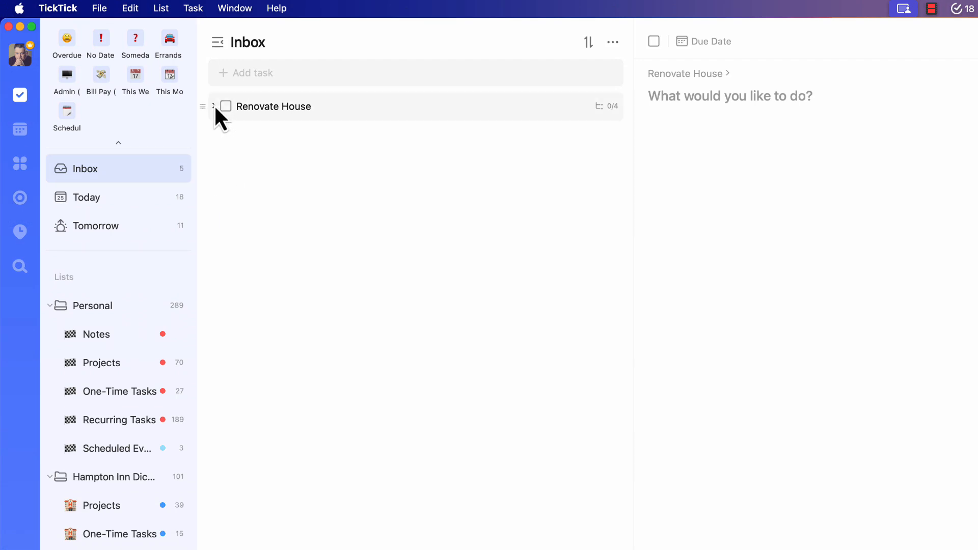
{"action": "left_click", "coordinate": [214, 106]}
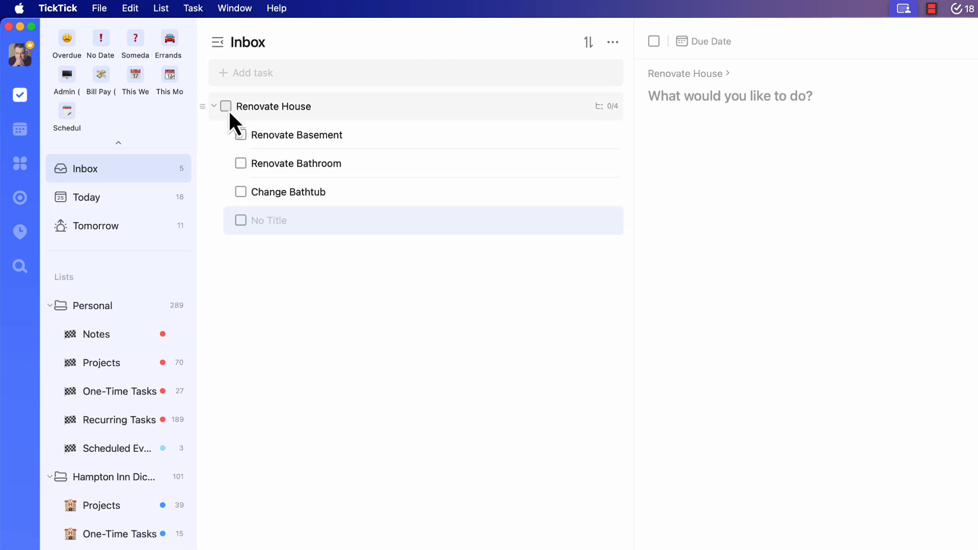
{"action": "left_click_drag", "start_coordinate": [220, 193], "coordinate": [259, 194]}
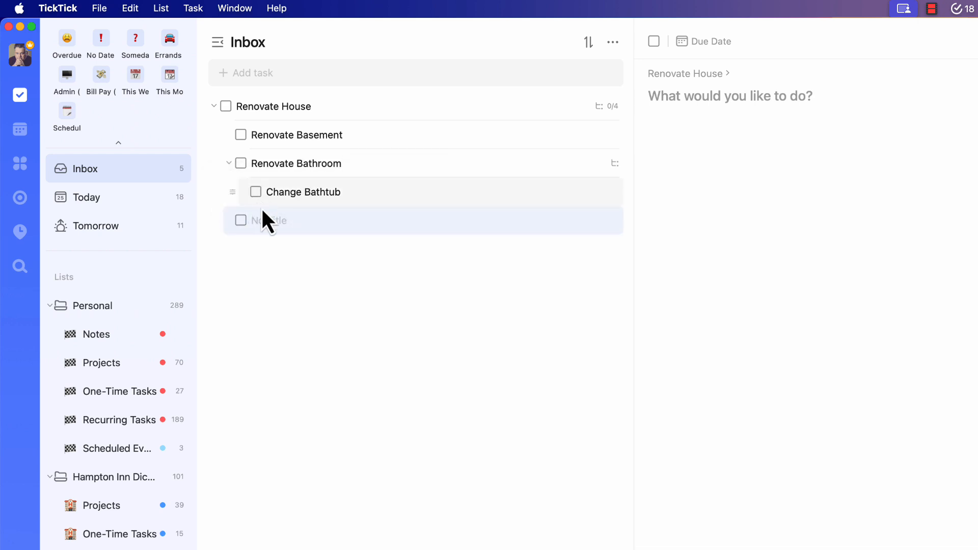
{"action": "left_click", "coordinate": [228, 161]}
{"action": "left_click", "coordinate": [228, 163]}
{"action": "left_click", "coordinate": [228, 163]}
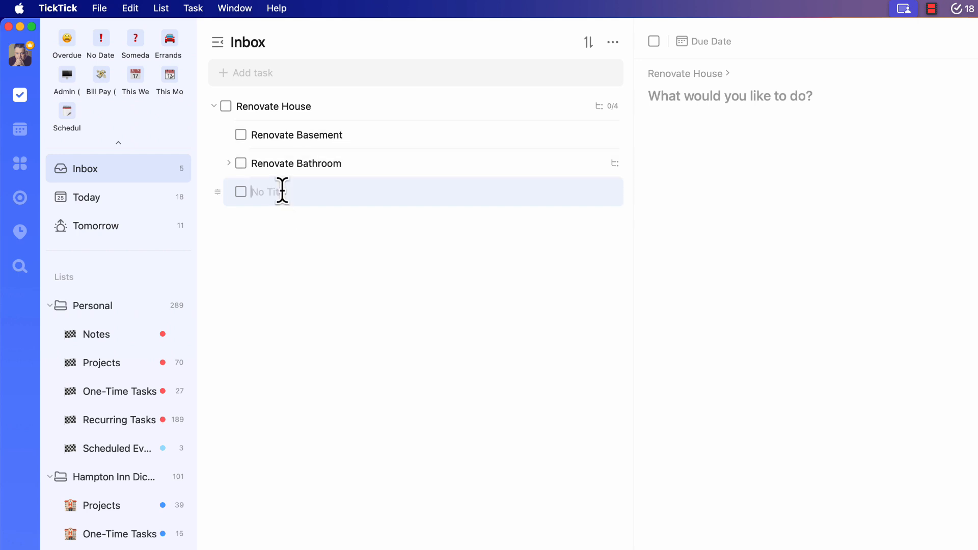
- Title the blank subtask of Renovate House "Change the flooring in Basement"
{"action": "type", "text": "Chan"}
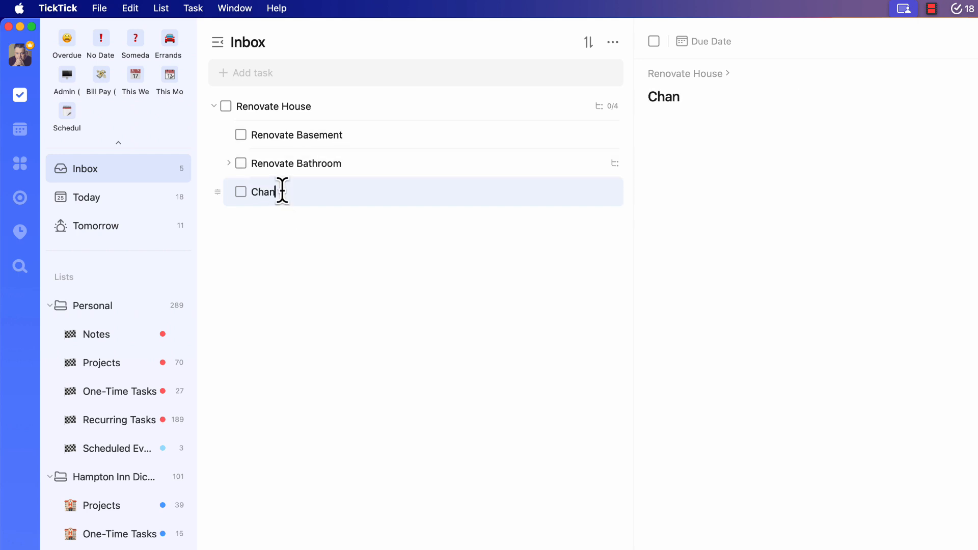
{"action": "type", "text": "ge the floor"}
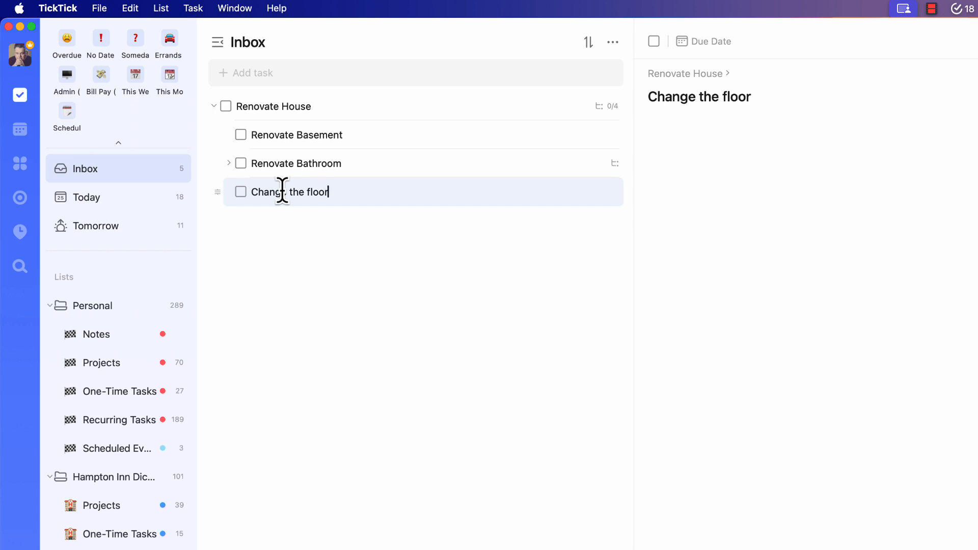
{"action": "type", "text": "ing in Bas"}
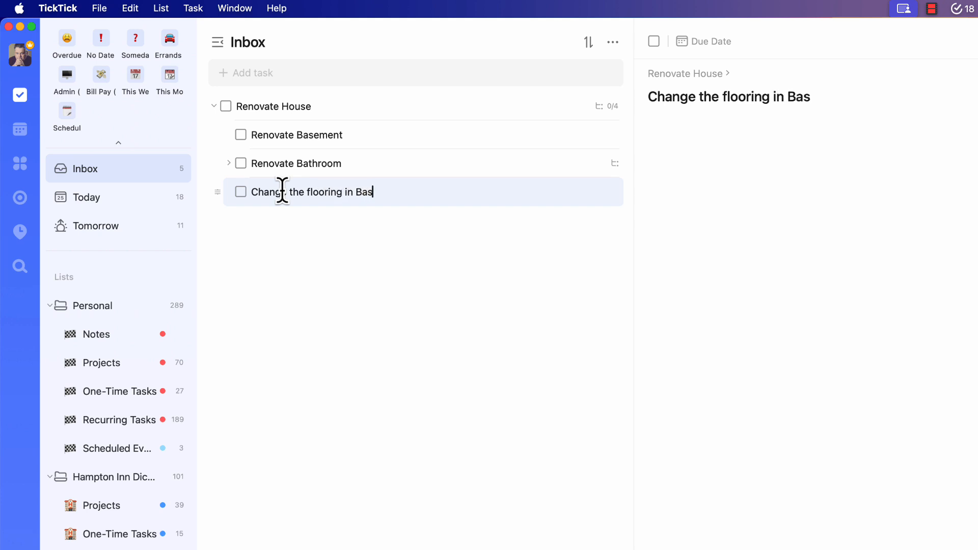
{"action": "type", "text": "ement"}
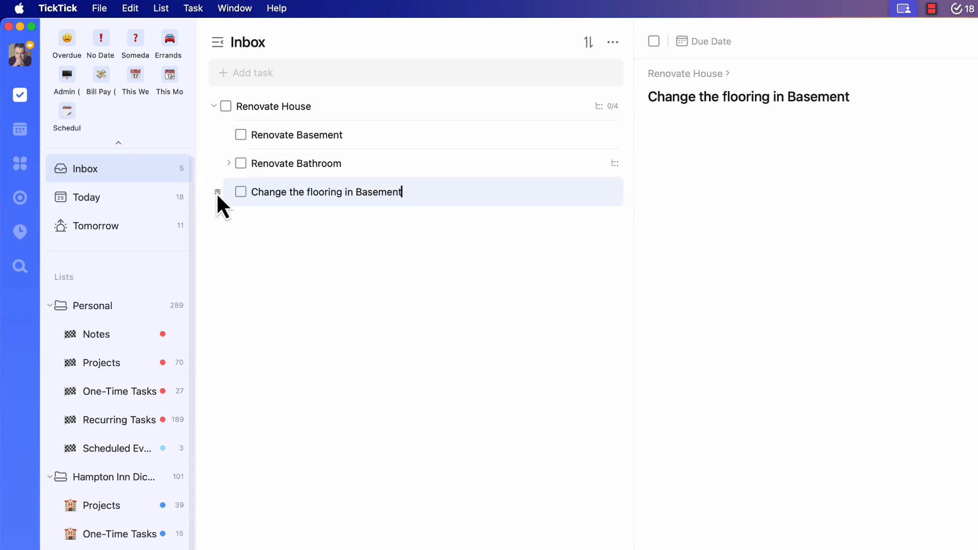
- Nest the flooring task under Renovate Basement and expand both the Renovate Basement and Renovate Bathroom branches
{"action": "left_click_drag", "start_coordinate": [217, 191], "coordinate": [264, 156]}
{"action": "left_click", "coordinate": [229, 135]}
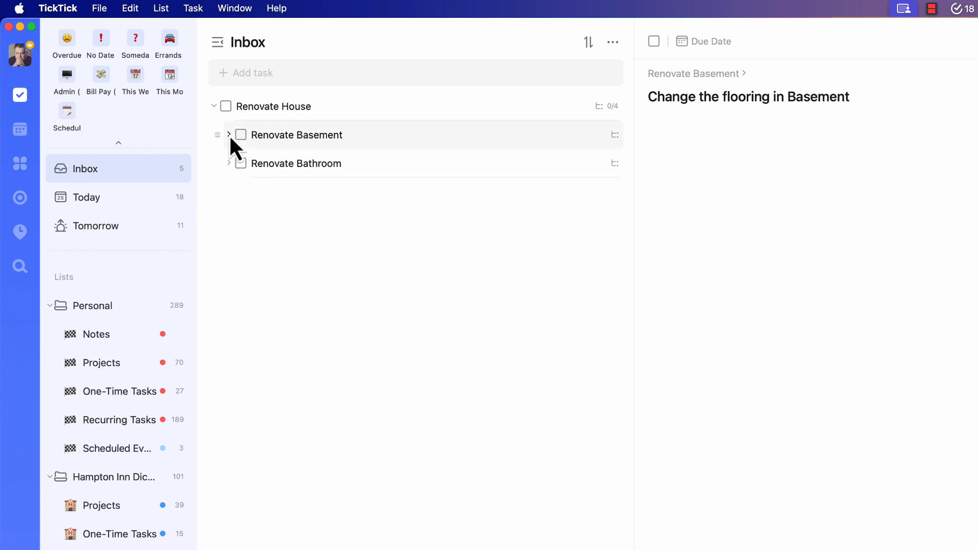
{"action": "left_click", "coordinate": [229, 135]}
{"action": "left_click", "coordinate": [229, 192]}
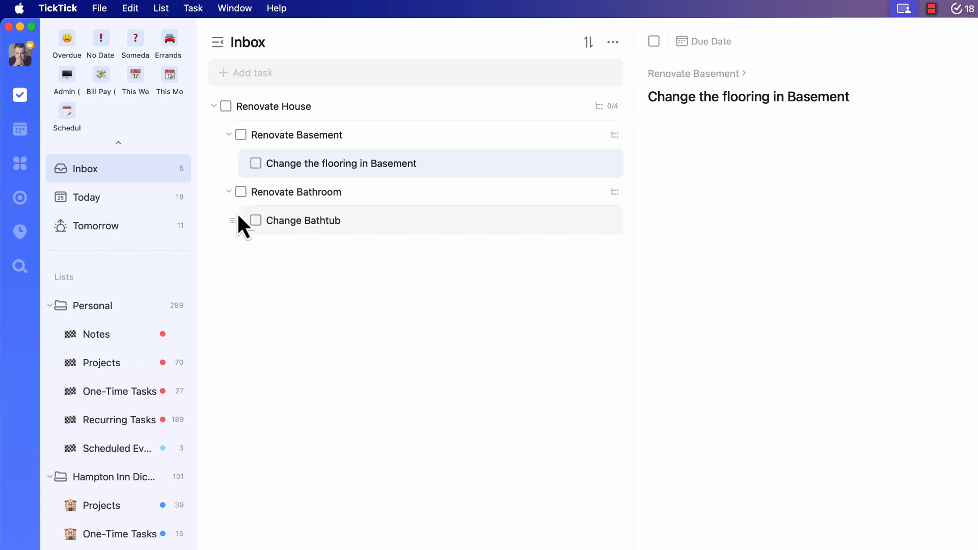
- Append "[PROJECT]" to the title of the top-level Renovate House task
{"action": "left_click", "coordinate": [261, 108]}
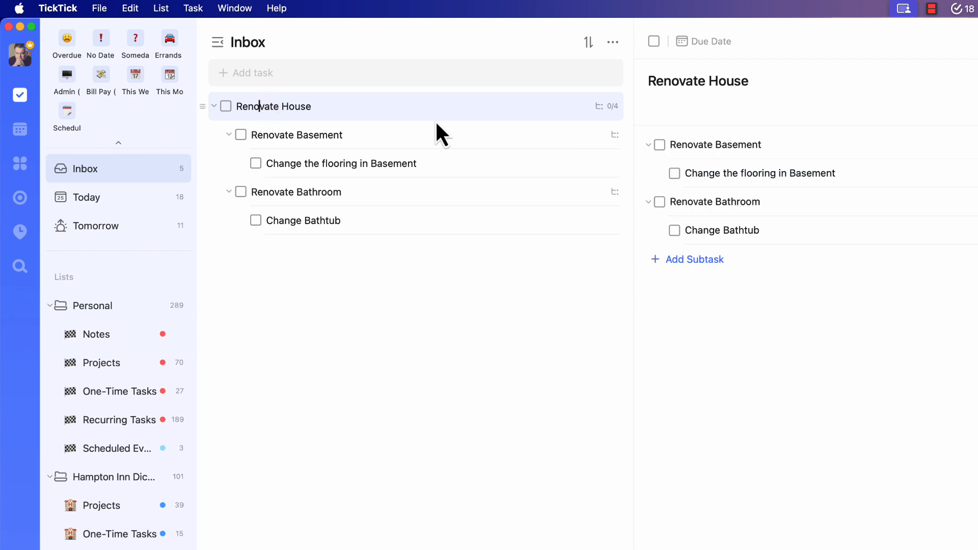
{"action": "left_click", "coordinate": [312, 102]}
{"action": "type", "text": "[PROJECT"}
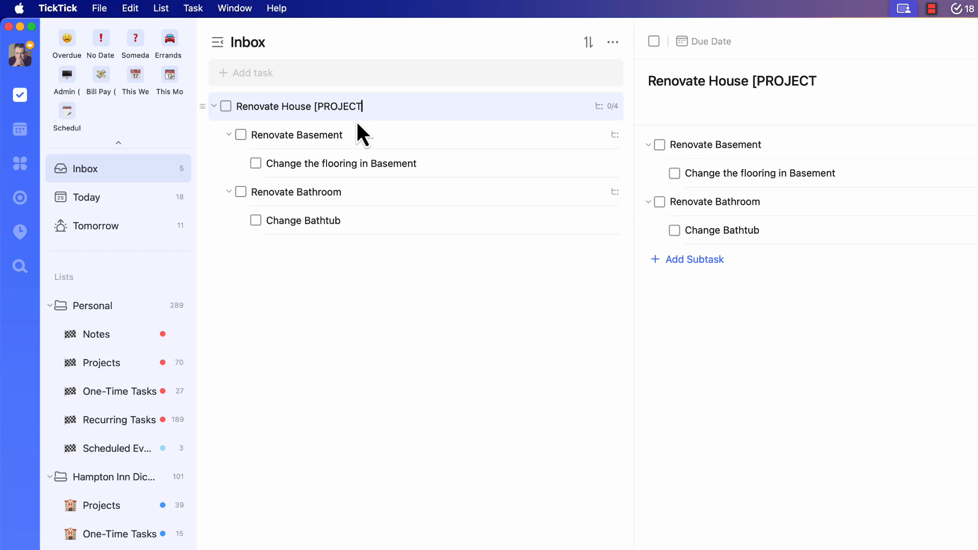
{"action": "type", "text": "]"}
- Append "[PROJECT]" to the title of the Renovate Basement sub-project
{"action": "left_click", "coordinate": [357, 135]}
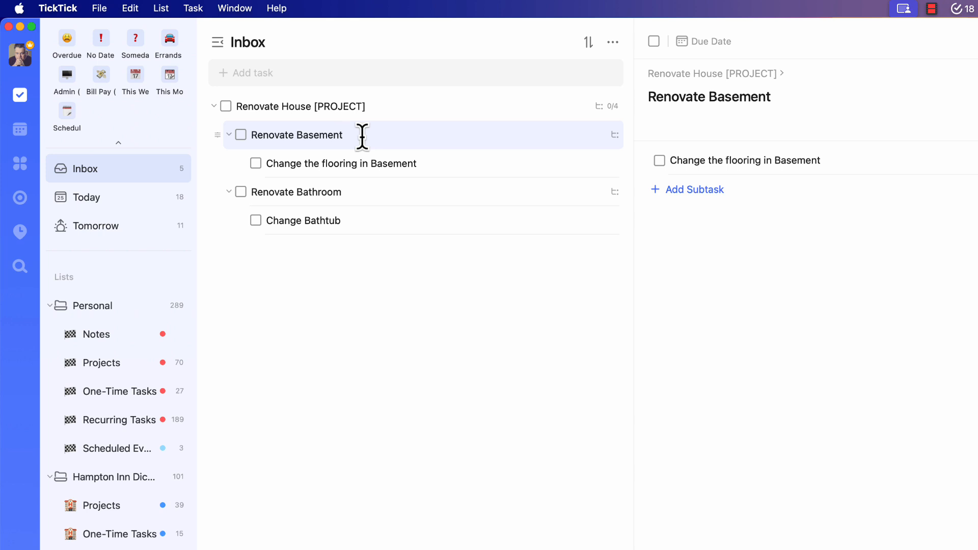
{"action": "type", "text": "[PROKEC"}
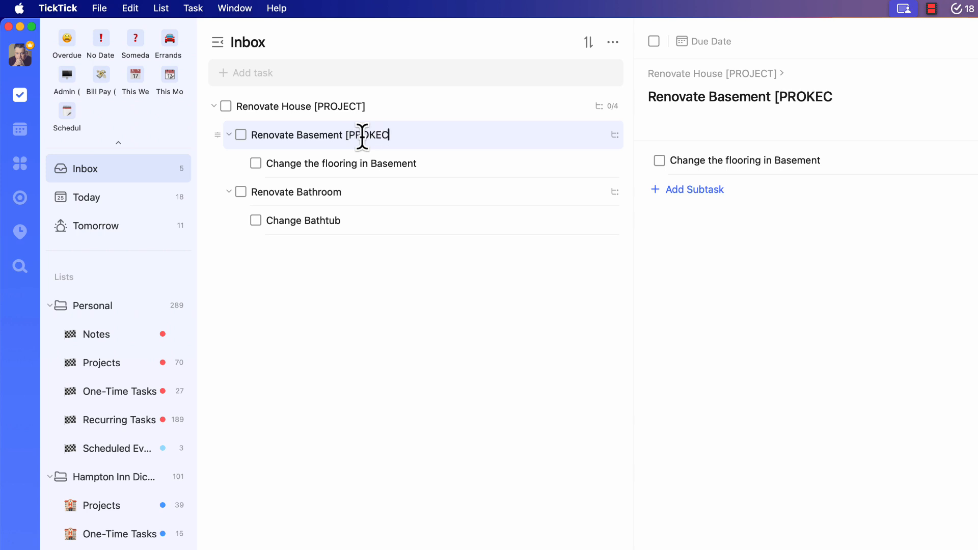
{"action": "key", "text": "BackSpace"}
{"action": "key", "text": "BackSpace"}
{"action": "key", "text": "BackSpace"}
{"action": "type", "text": "JECT]"}
- Append "[PROJECT]" to the title of the Renovate Bathroom sub-project
{"action": "left_click", "coordinate": [359, 192]}
{"action": "type", "text": "["}
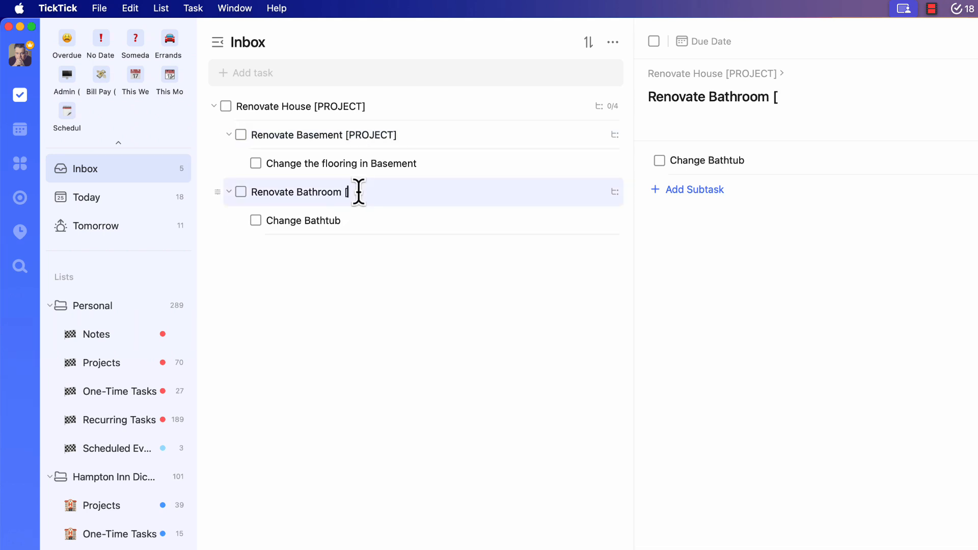
{"action": "type", "text": "PROJECT]"}
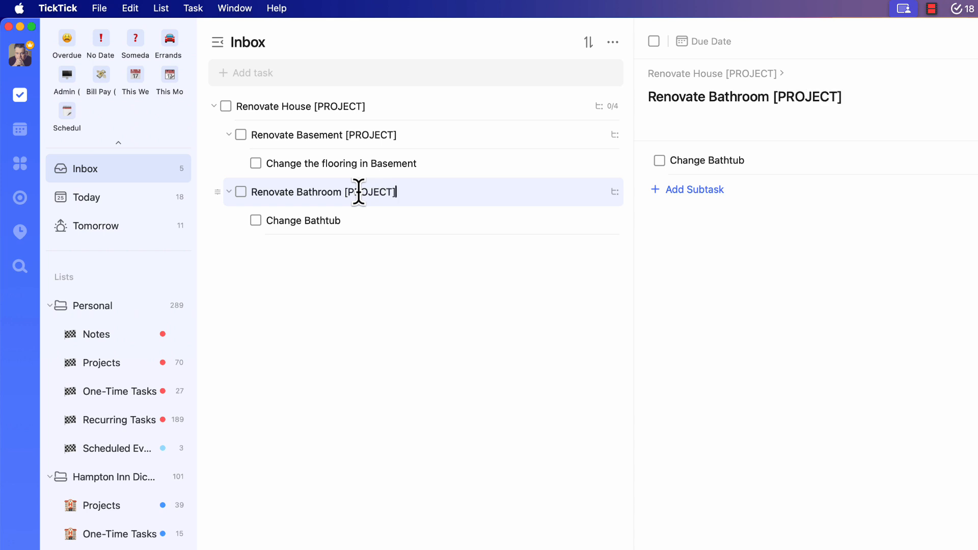
- Examine how the Renovate Basement sub-project and its flooring subtask link back through their parent tasks to Renovate House
{"action": "left_click", "coordinate": [370, 135]}
{"action": "left_click", "coordinate": [337, 106]}
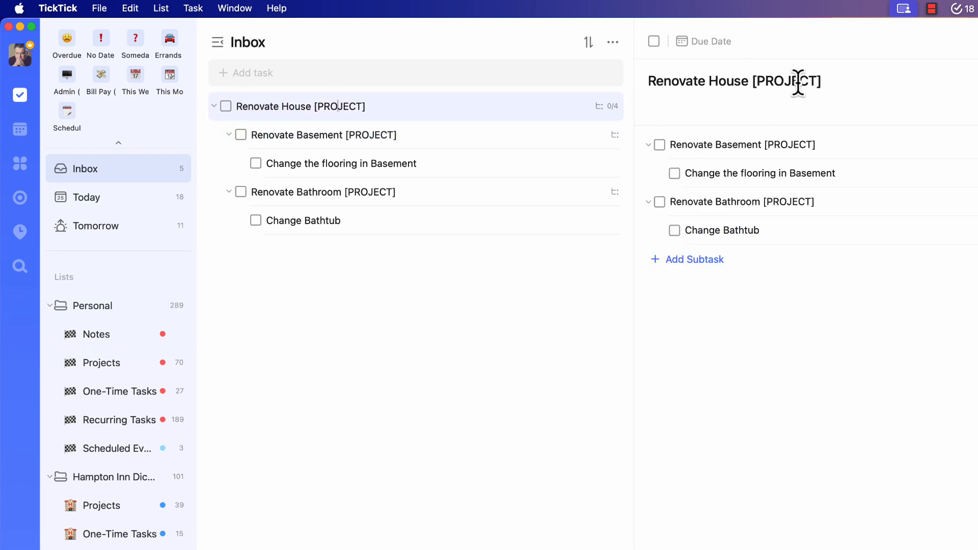
{"action": "left_click", "coordinate": [318, 134]}
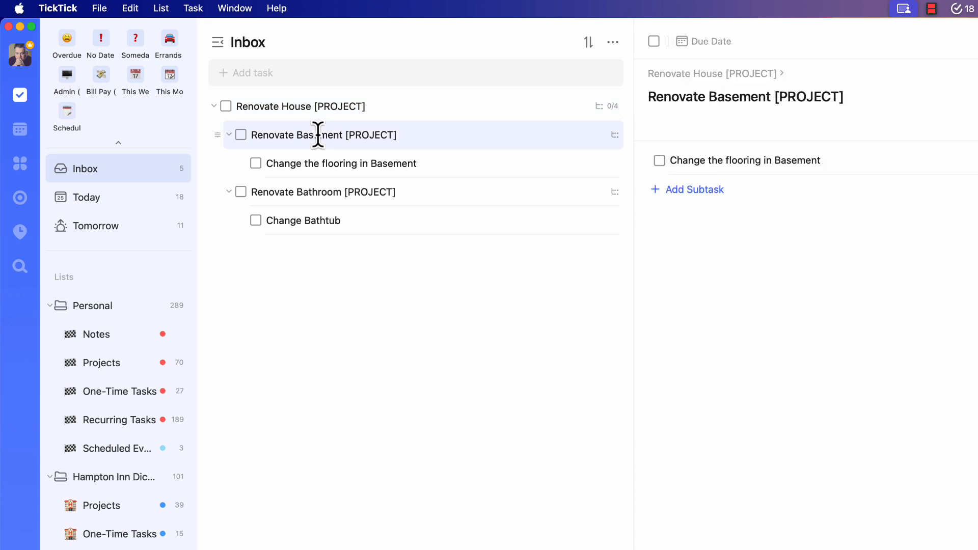
{"action": "left_click", "coordinate": [690, 75]}
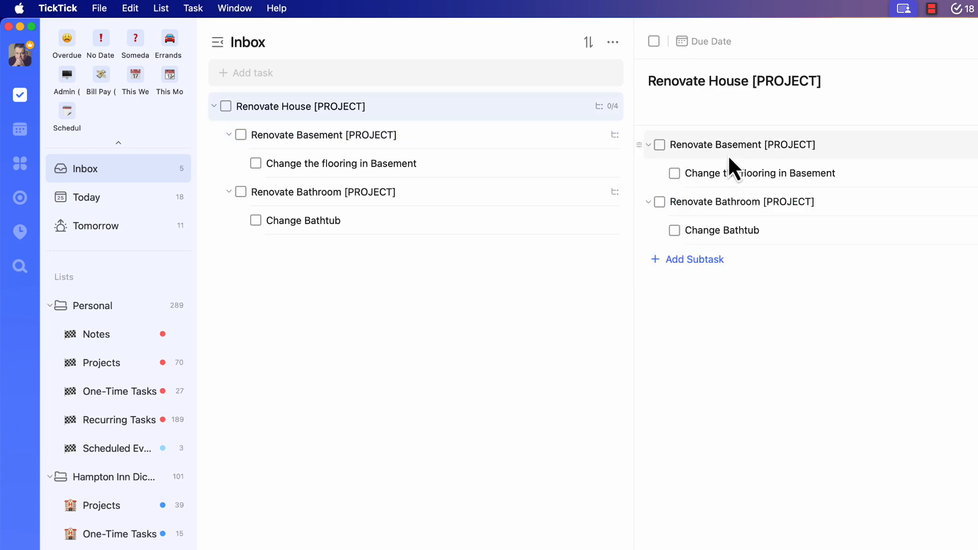
{"action": "left_click", "coordinate": [371, 163]}
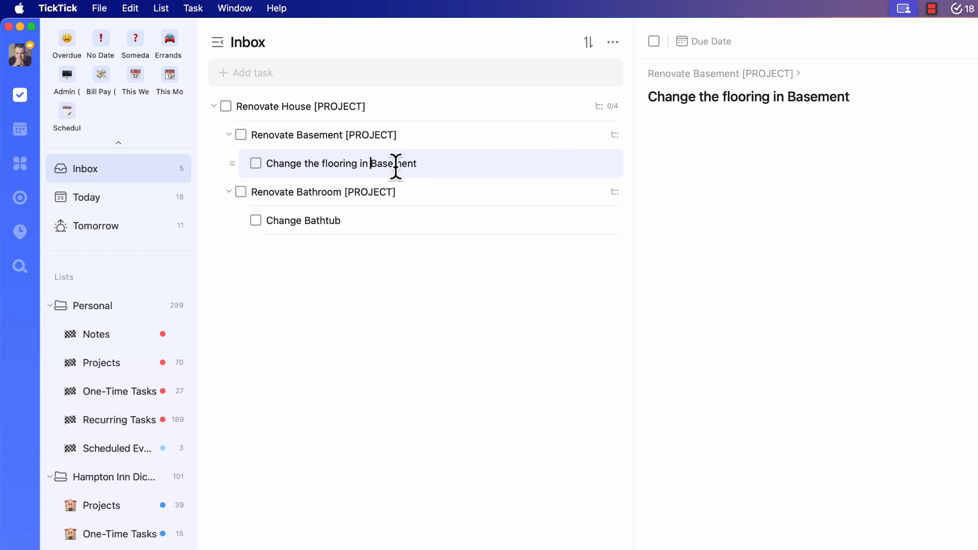
{"action": "left_click", "coordinate": [735, 75]}
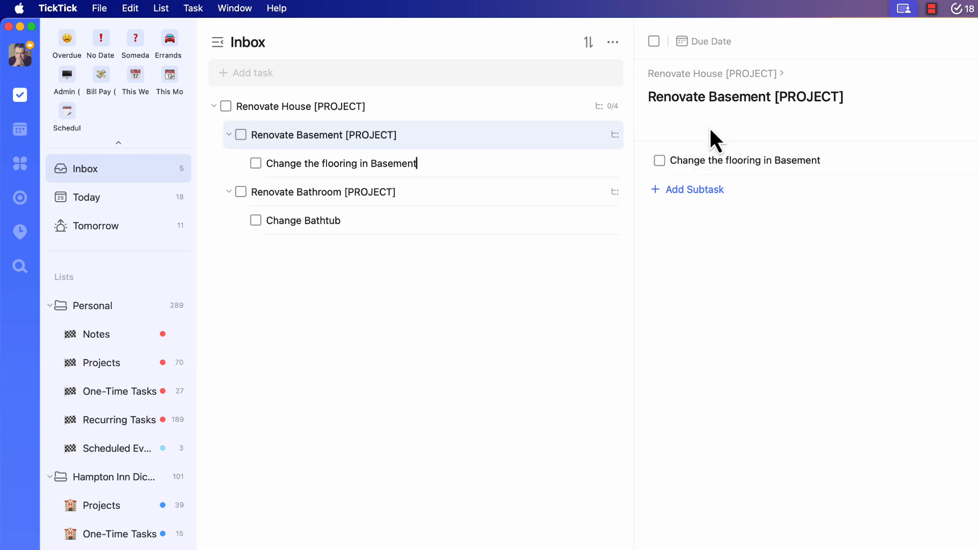
{"action": "left_click", "coordinate": [711, 74]}
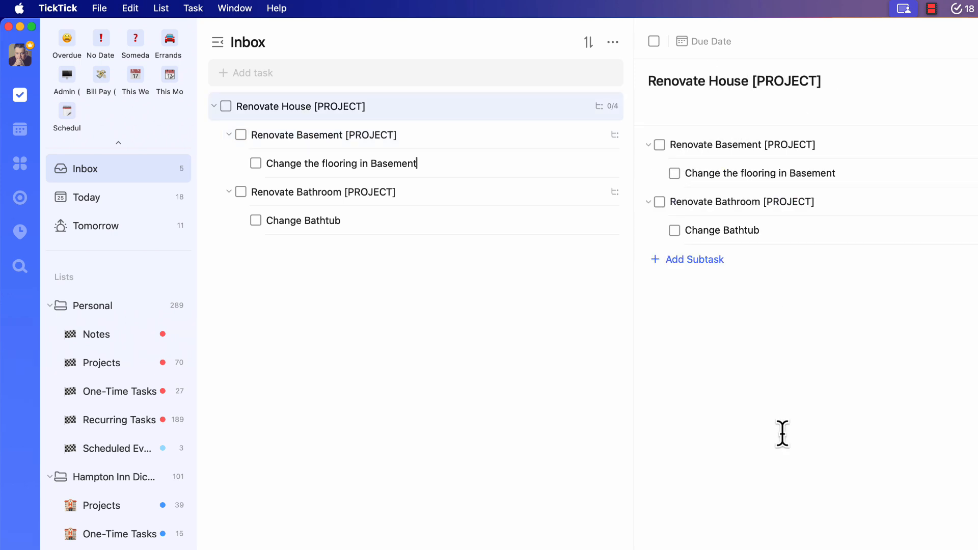